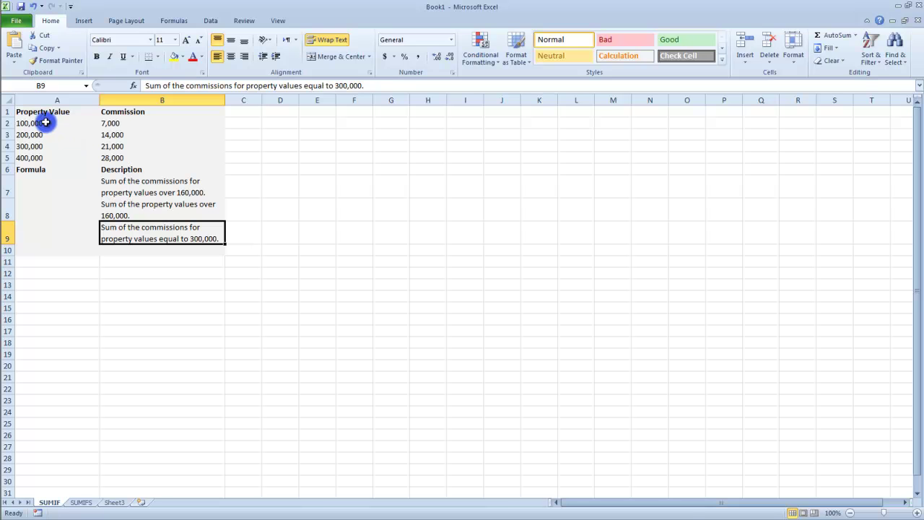
Start a SUMIF formula in cell A7 with the property values A2:A5 as the evaluated range
drag(45, 122, 41, 156)
drag(110, 124, 124, 161)
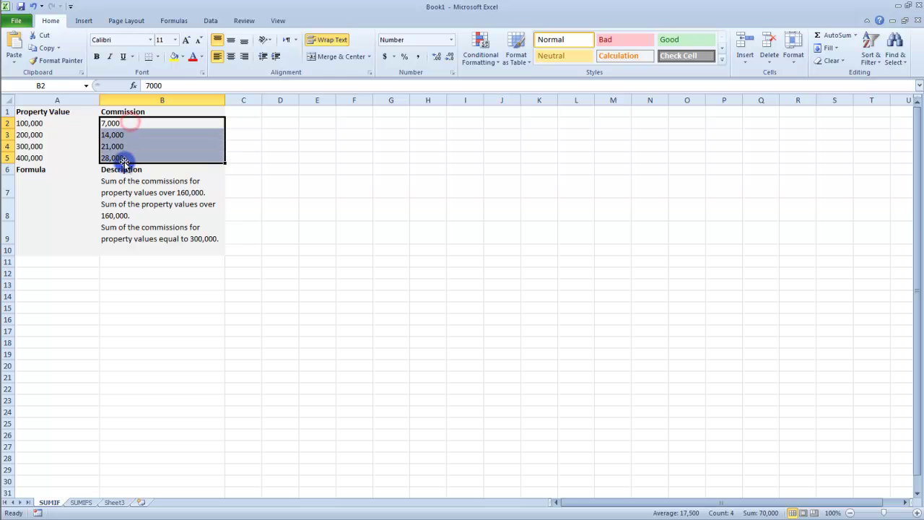
click(69, 184)
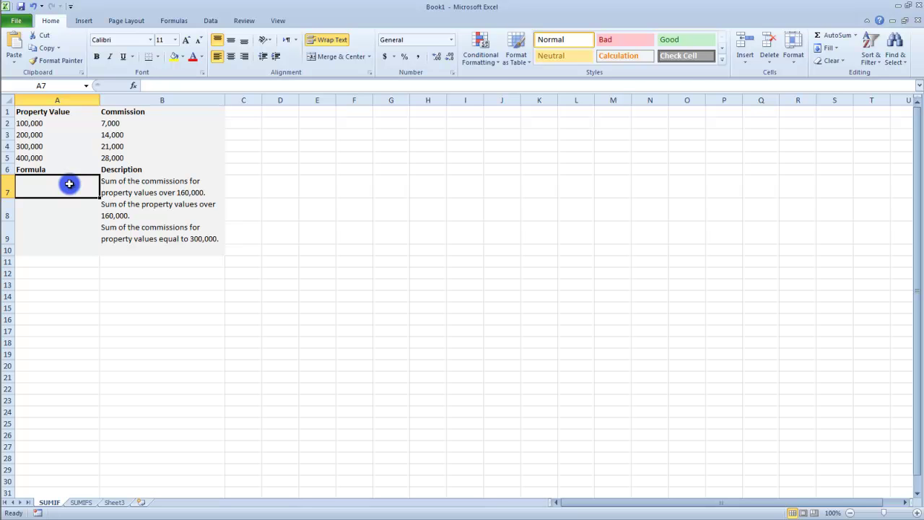
text(=SU)
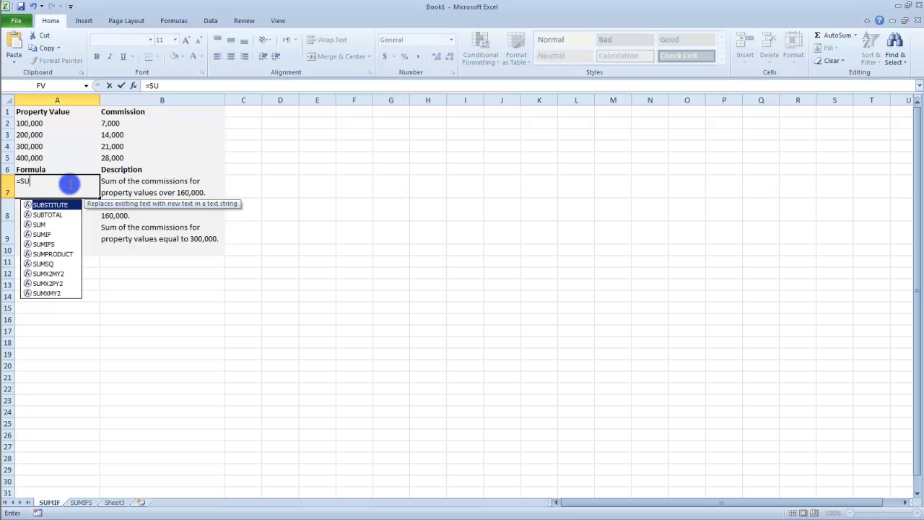
text(MIF()
key(ctrl+a)
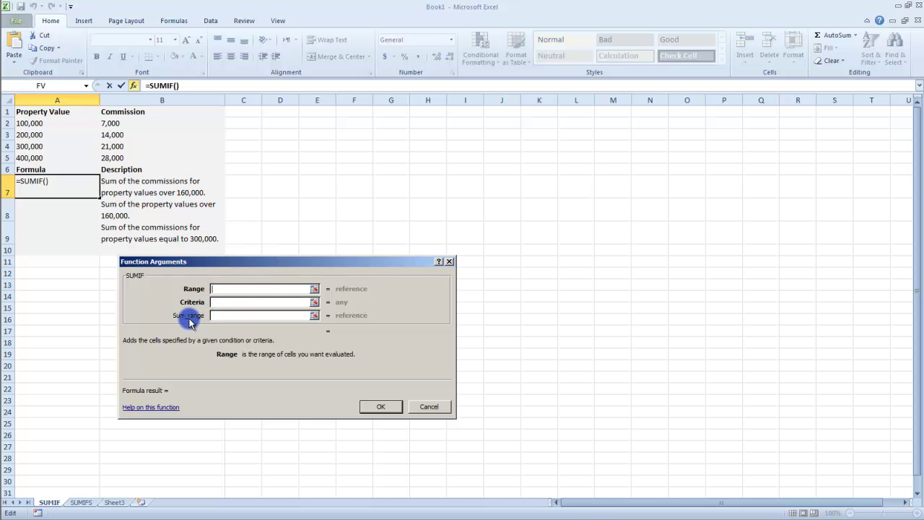
click(221, 288)
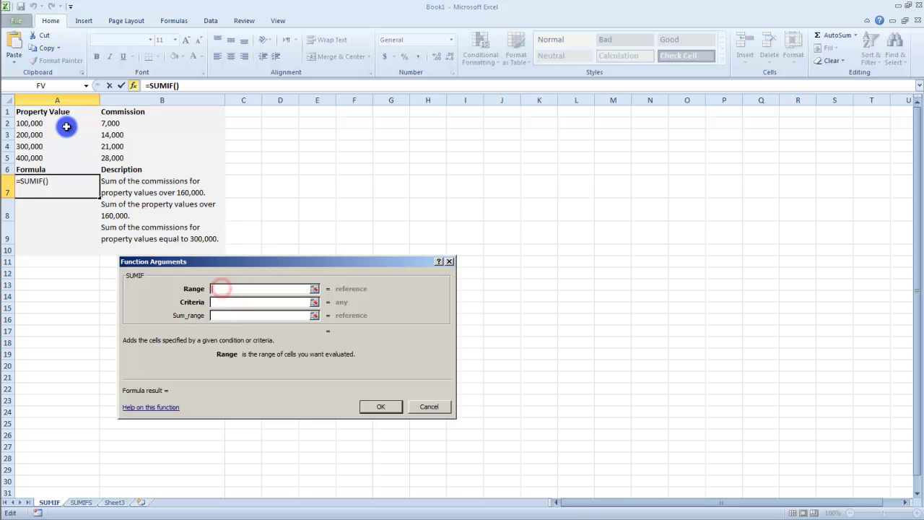
drag(52, 122, 52, 162)
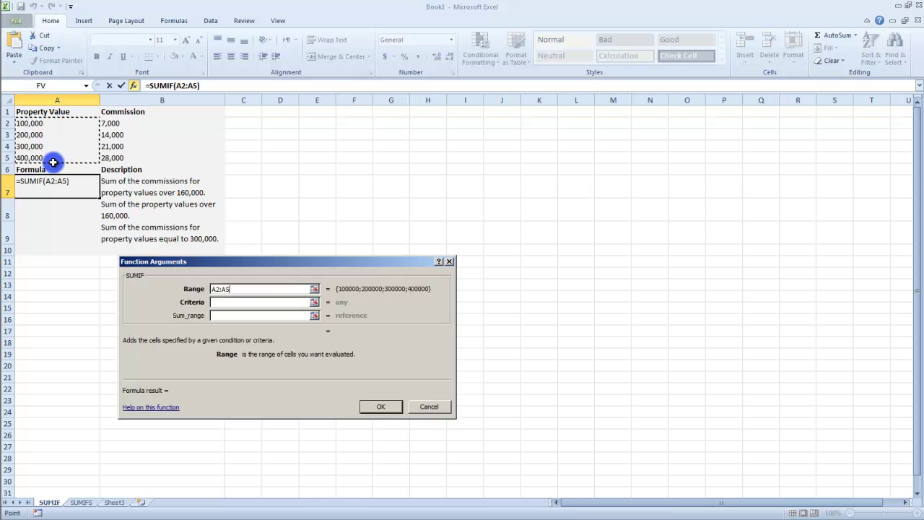
Complete the A7 formula with criteria >160000 and sum range B2:B5, and cross-check it against the commissions in B3:B5
click(241, 302)
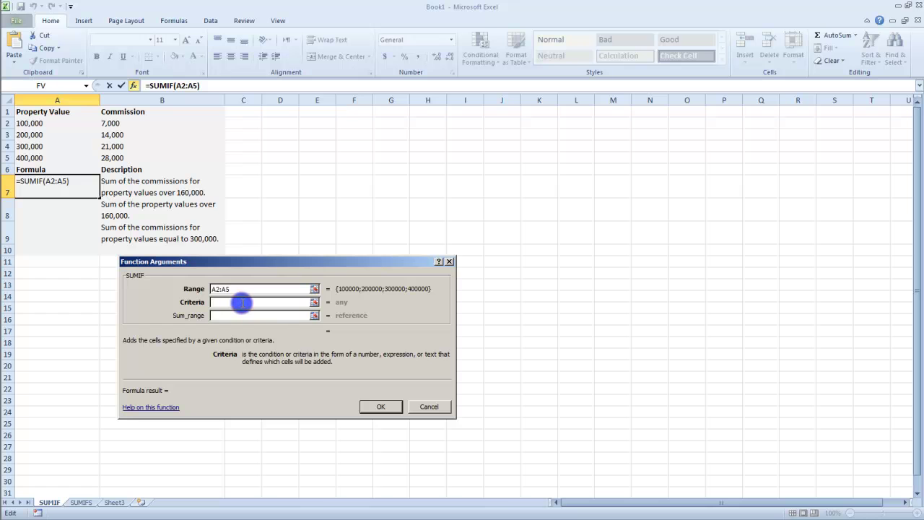
text(>160000)
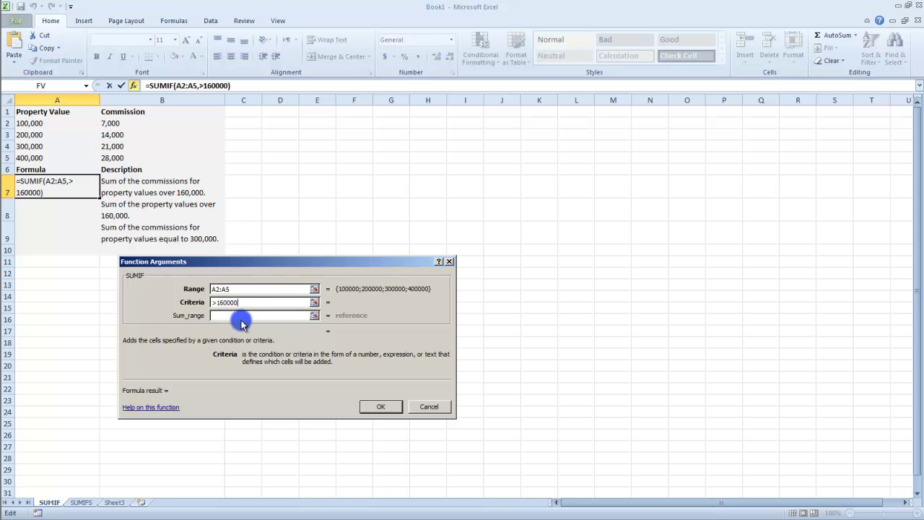
click(241, 317)
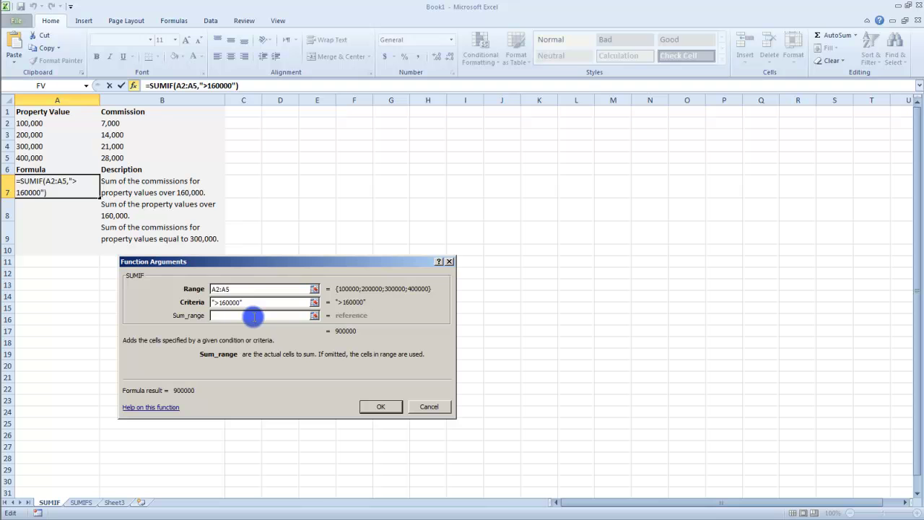
drag(134, 123, 132, 160)
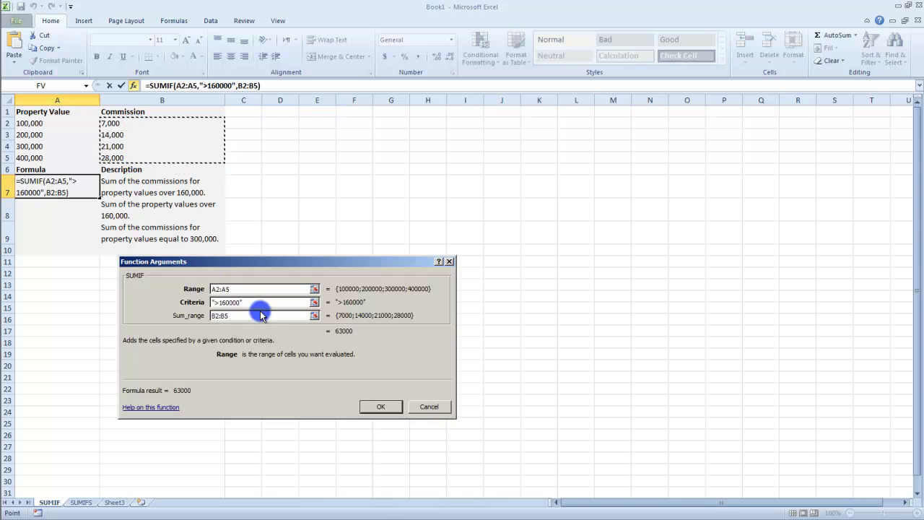
click(381, 407)
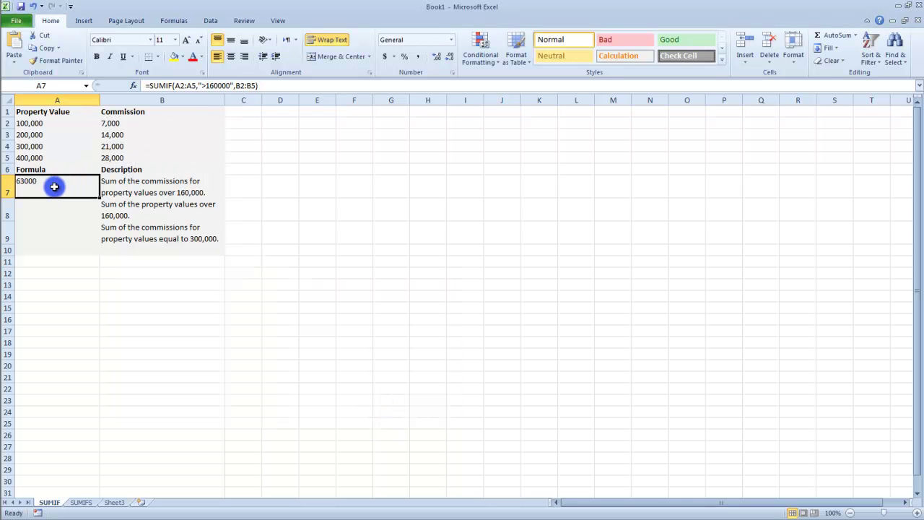
click(109, 123)
drag(113, 136, 103, 160)
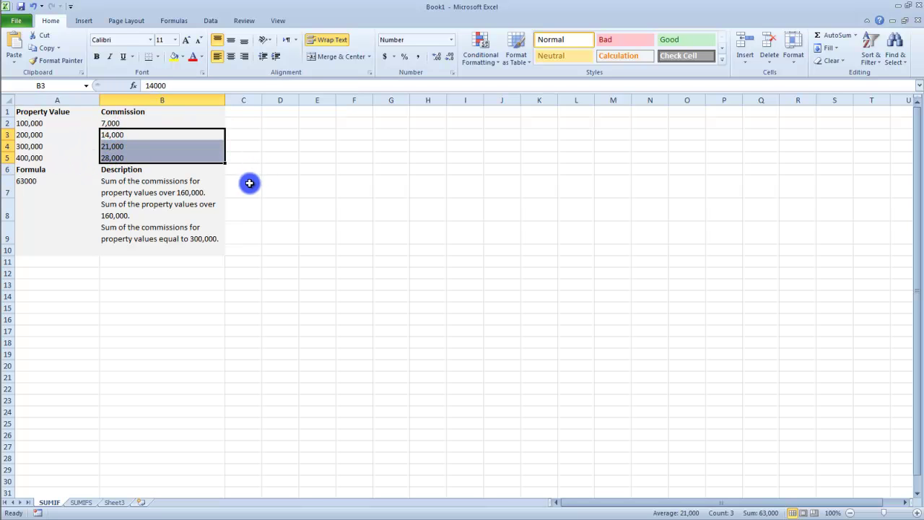
click(41, 181)
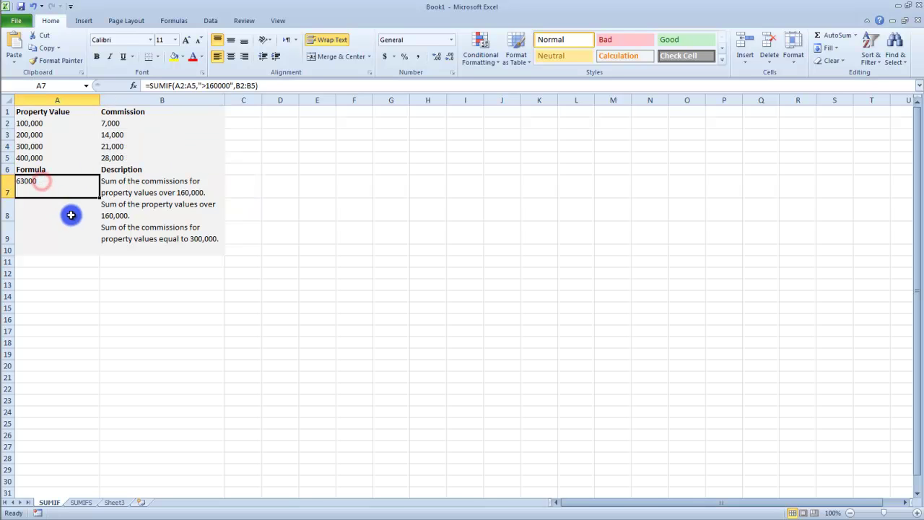
Start a SUMIF formula in cell A8 using the property values A2:A5 as the range
click(71, 215)
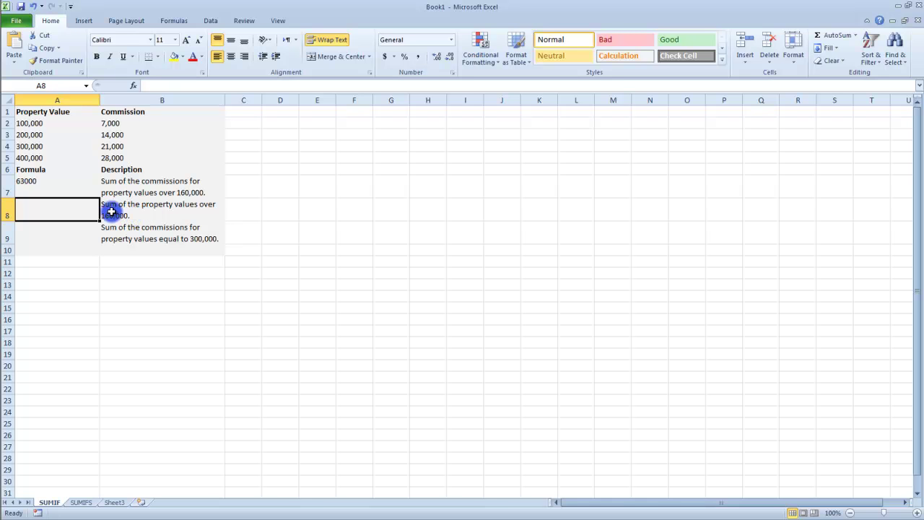
text(=SUMIF()
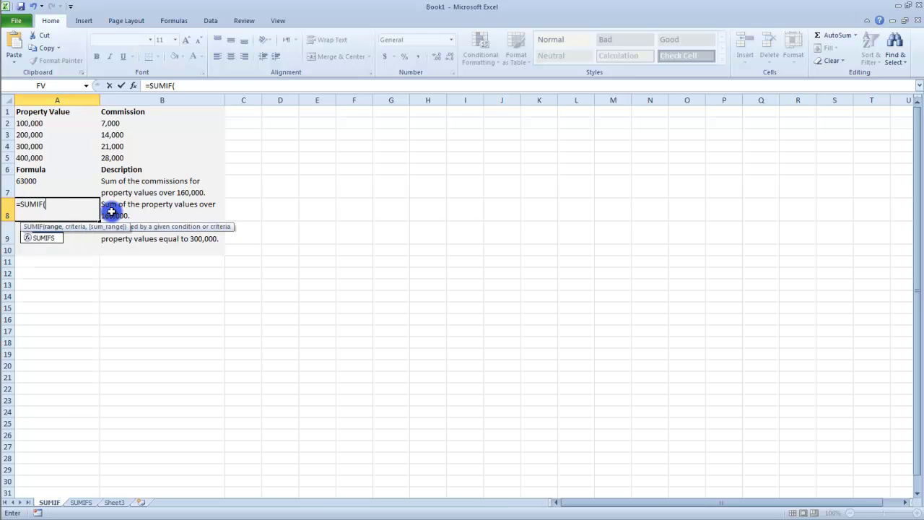
key(ctrl+a)
drag(41, 124, 41, 157)
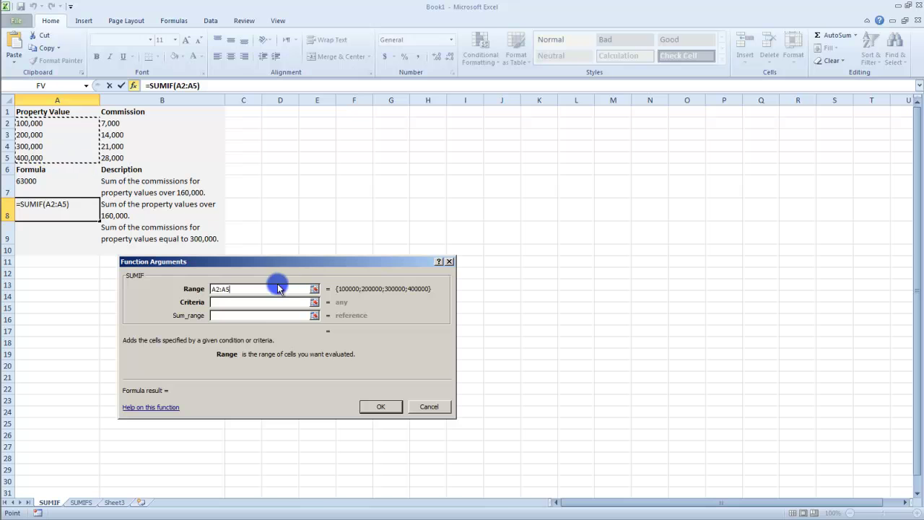
Complete the A8 formula with criteria >160000 and no sum range, and cross-check it against the property values in A3:A5
click(254, 303)
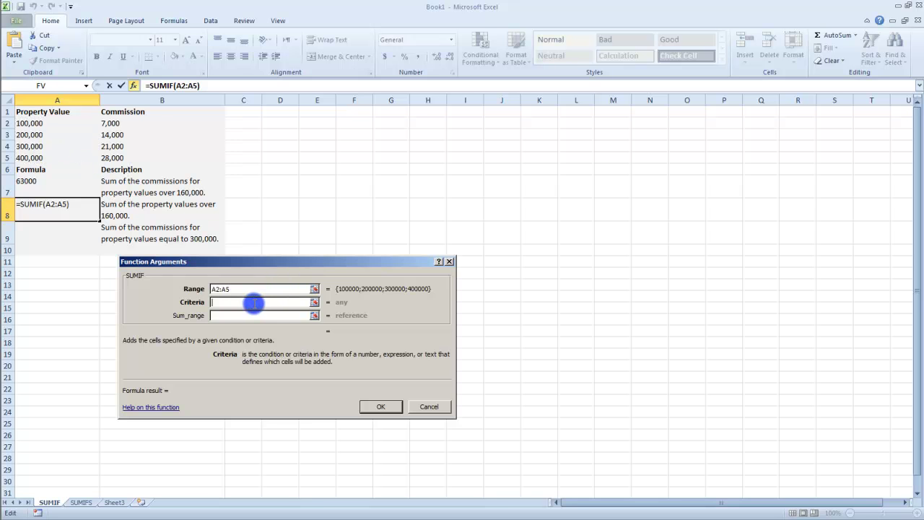
text(>160000)
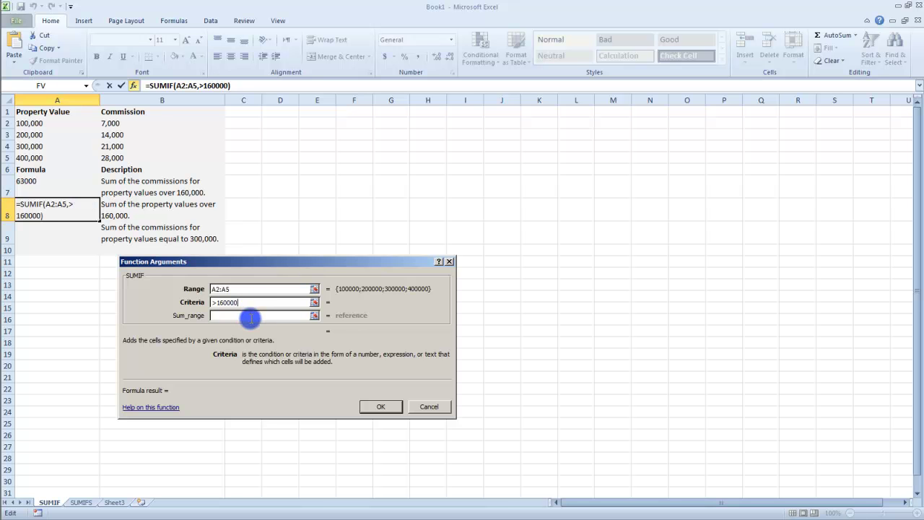
click(245, 315)
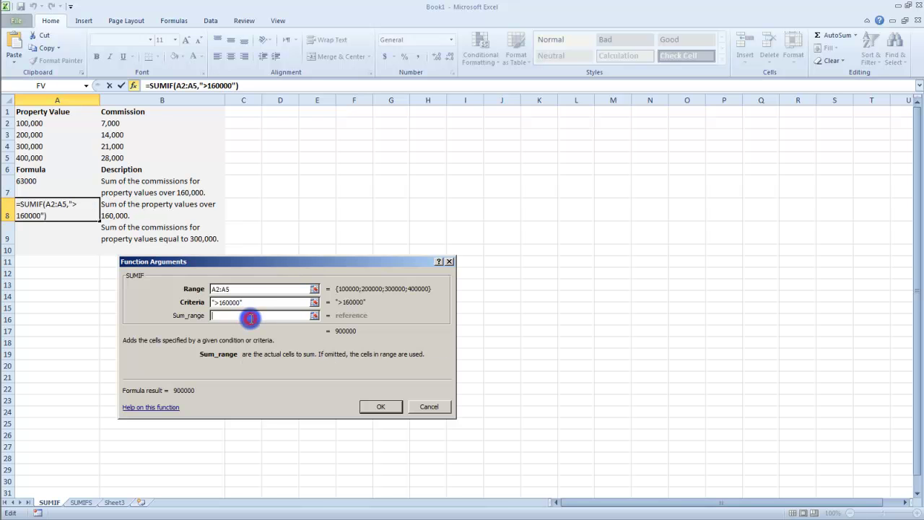
click(379, 406)
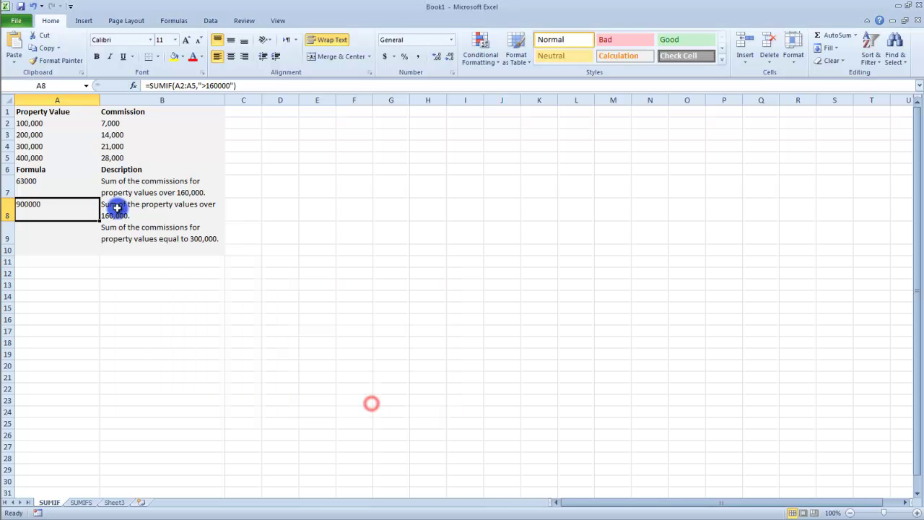
click(36, 124)
click(38, 134)
drag(38, 134, 35, 155)
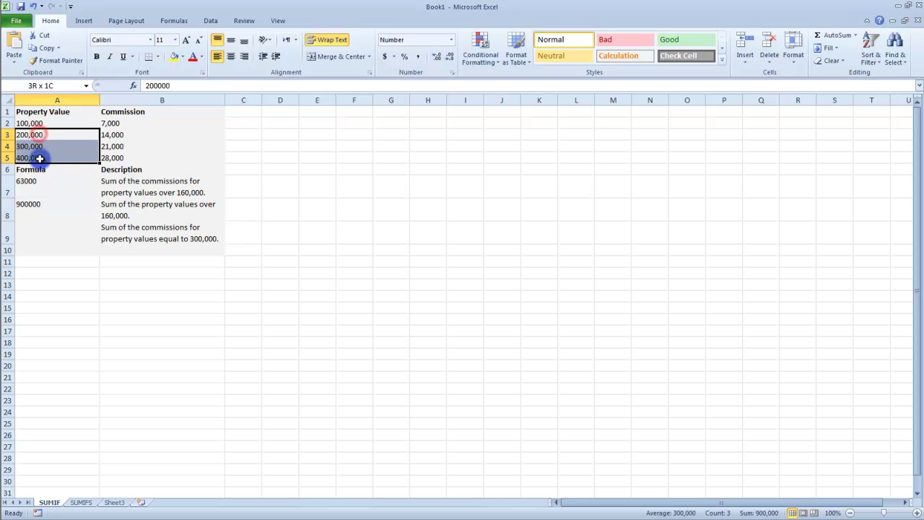
click(39, 205)
Start a SUMIF formula in cell A9 that evaluates the property values A2:A5
click(56, 249)
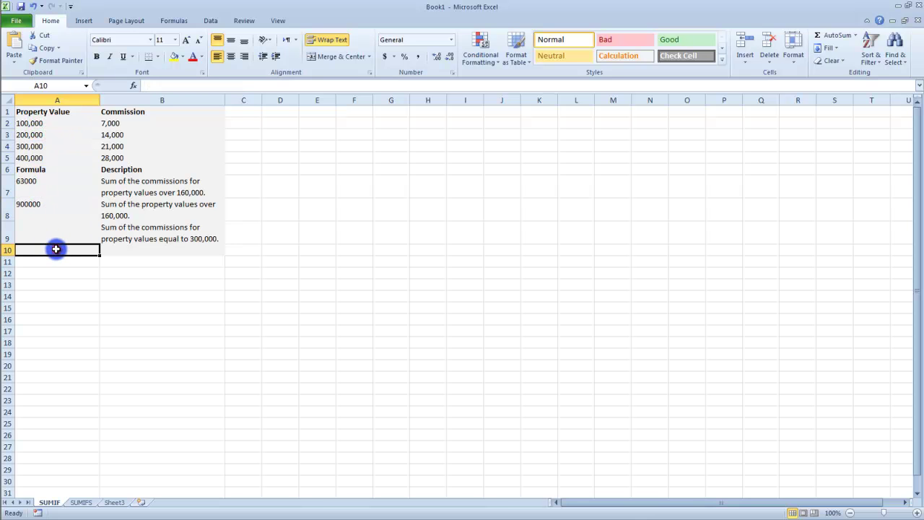
click(62, 231)
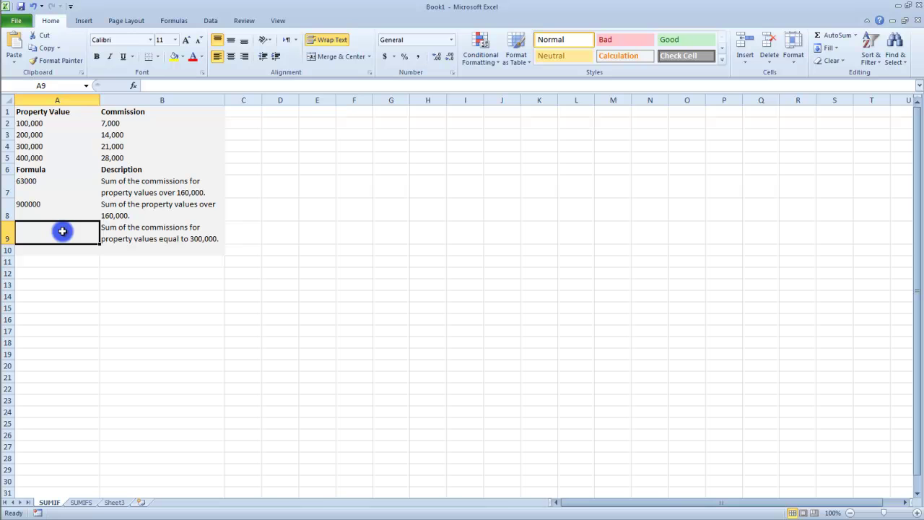
text(=SUMIF)
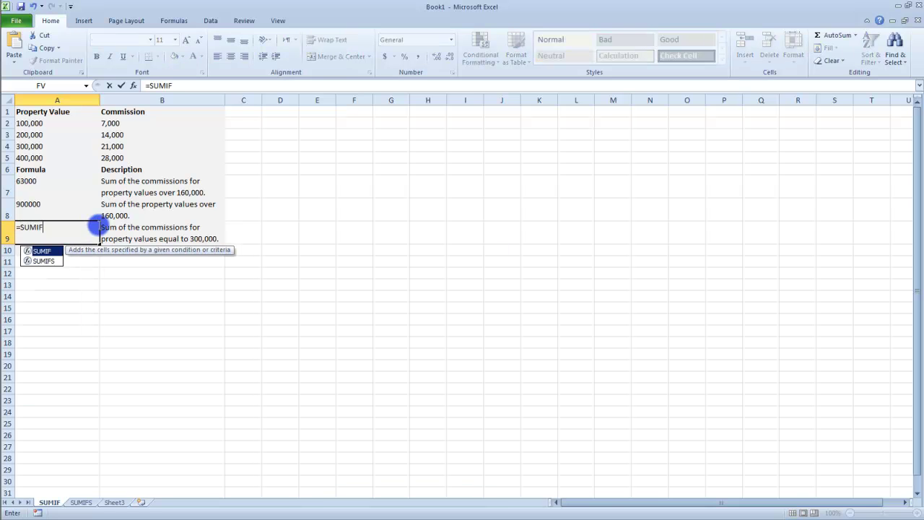
key(ctrl+a)
drag(63, 125, 62, 156)
Complete the A9 formula with criteria 300000 and the commissions B2:B5 as the sum range
click(248, 302)
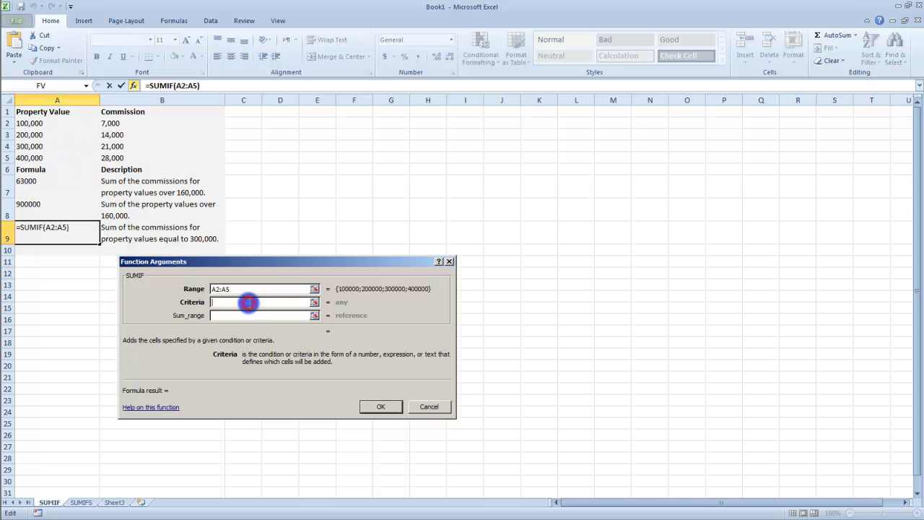
text(300000)
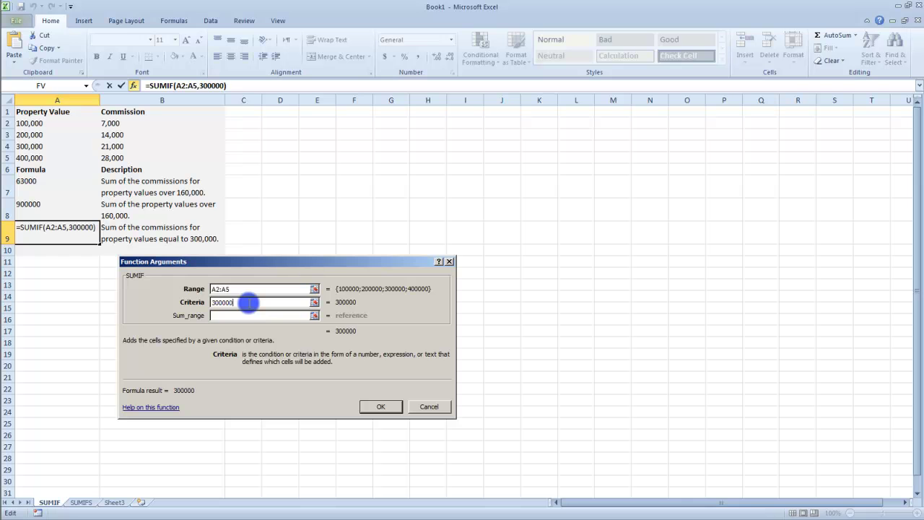
key(Tab)
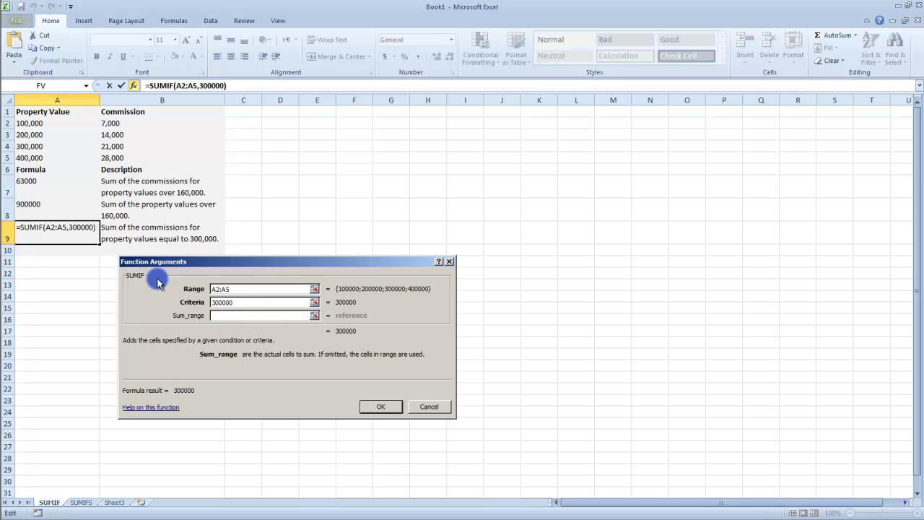
drag(118, 124, 117, 161)
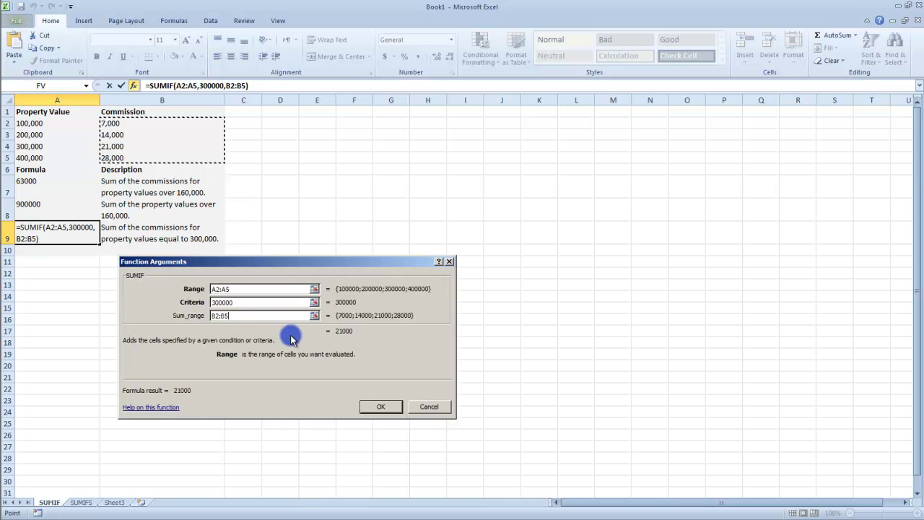
click(386, 407)
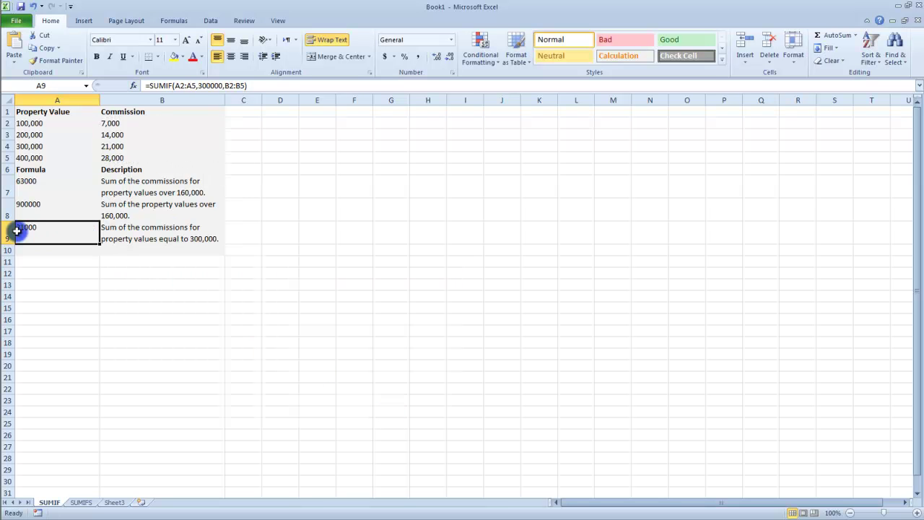
click(41, 235)
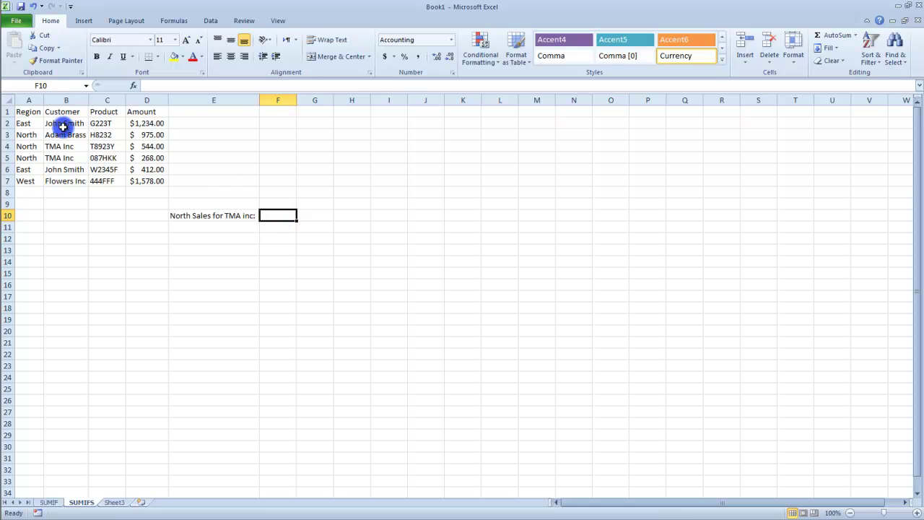
Review the Region, Customer, Product and Amount columns on the SUMIFS sheet
drag(33, 110, 28, 170)
drag(66, 112, 66, 169)
drag(107, 111, 109, 173)
click(148, 112)
drag(148, 112, 148, 180)
click(135, 136)
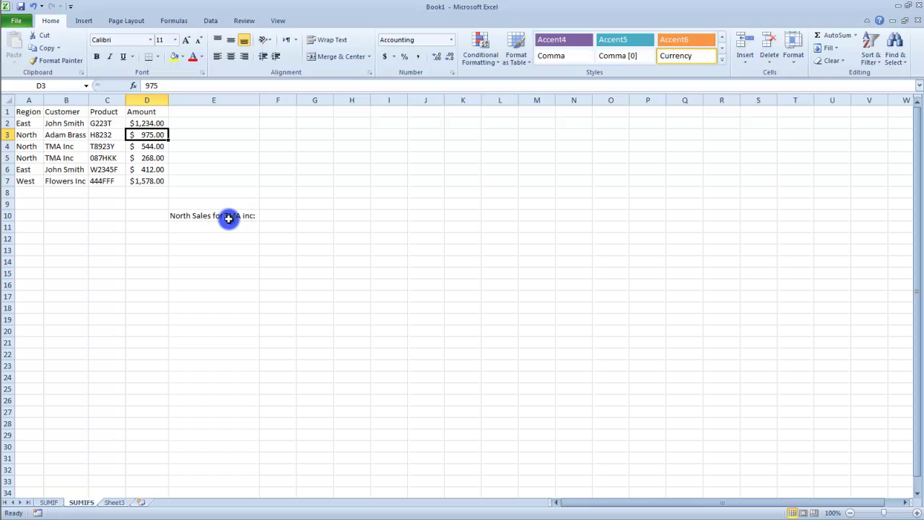
Start a SUMIFS formula in cell F10 with the amounts D2:D7 as the sum range
click(278, 216)
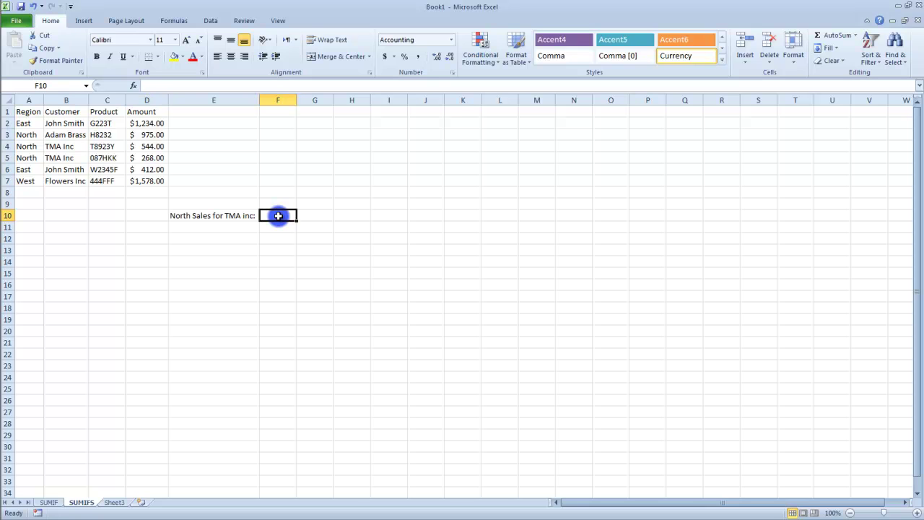
text(=SUM)
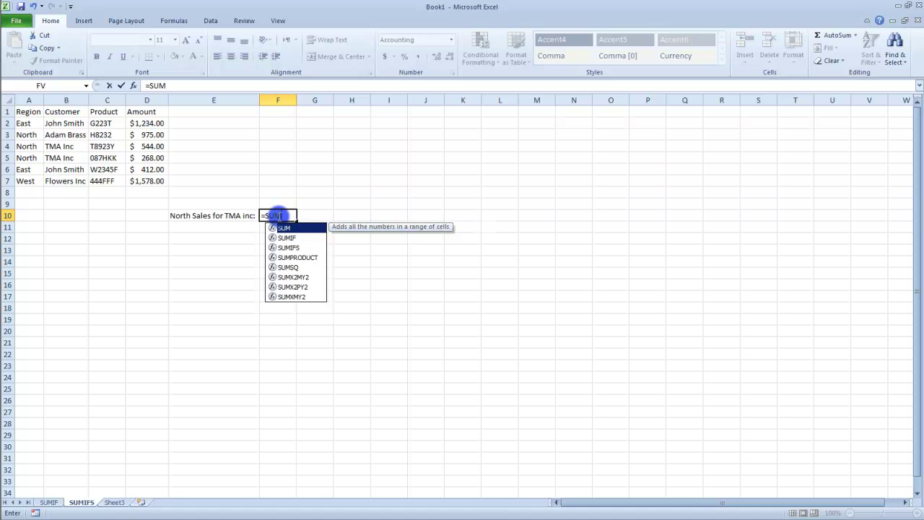
text(IFS()
key(ctrl+a)
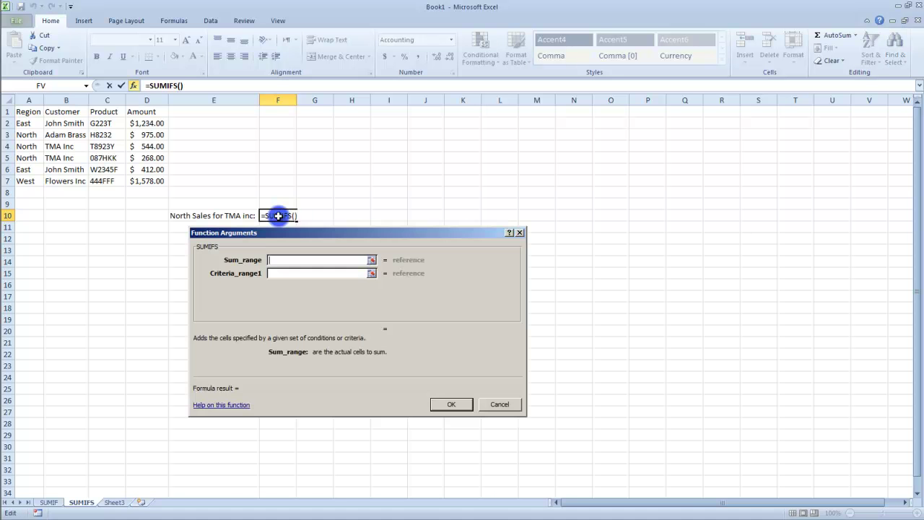
drag(360, 233, 496, 225)
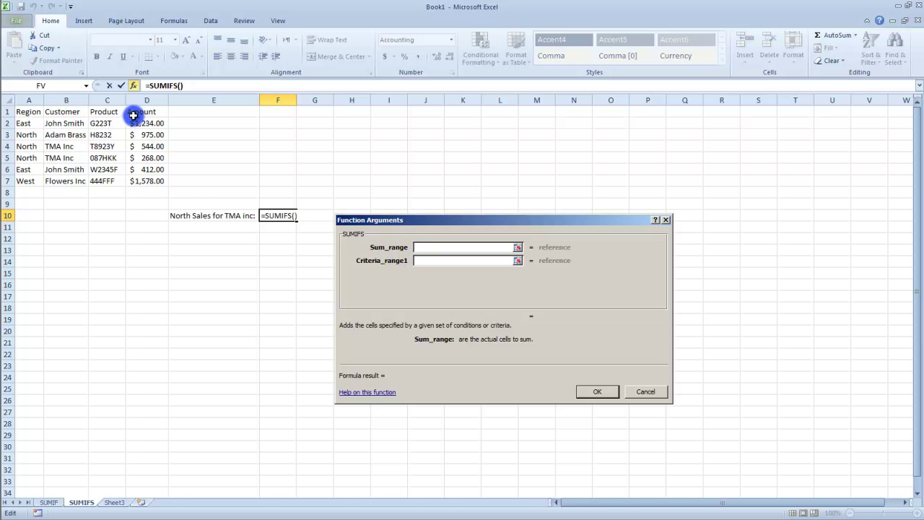
drag(146, 123, 142, 182)
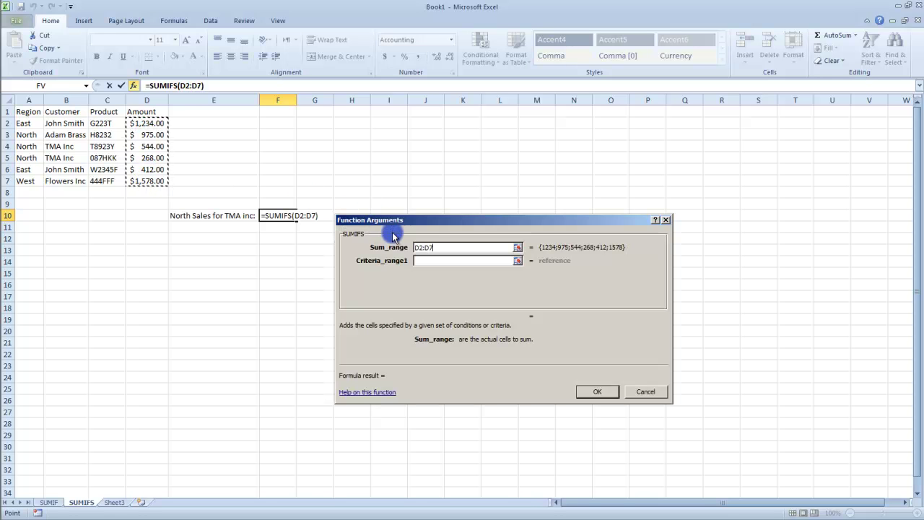
Add the regions A2:A7 as the first criteria range of the SUMIFS formula, with the criterion "North"
click(431, 260)
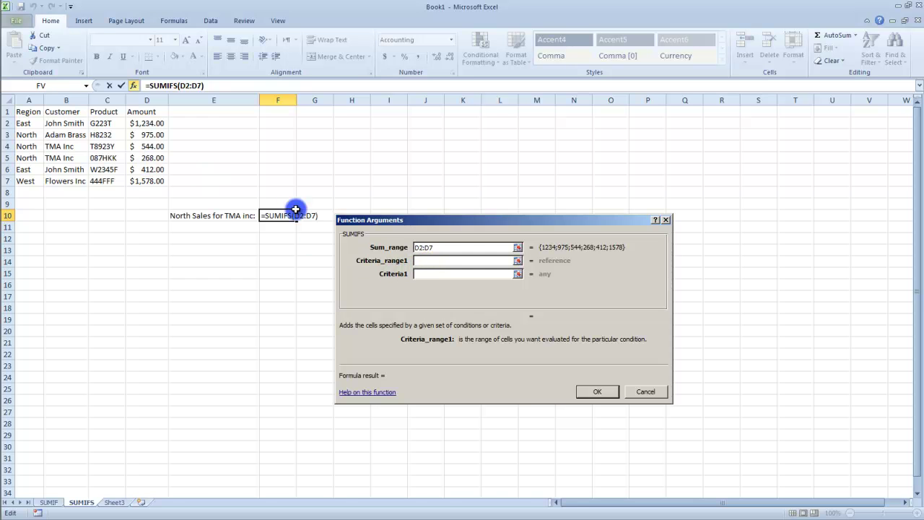
drag(28, 123, 29, 181)
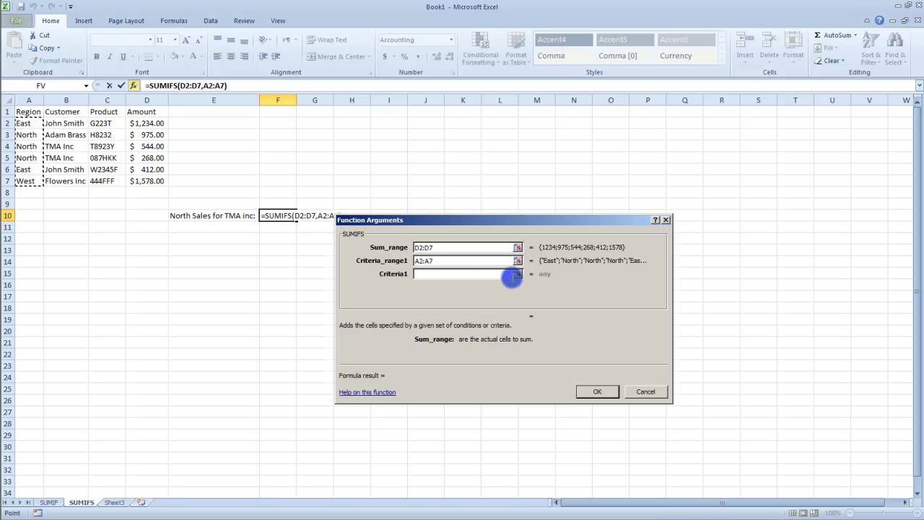
click(480, 274)
text("North")
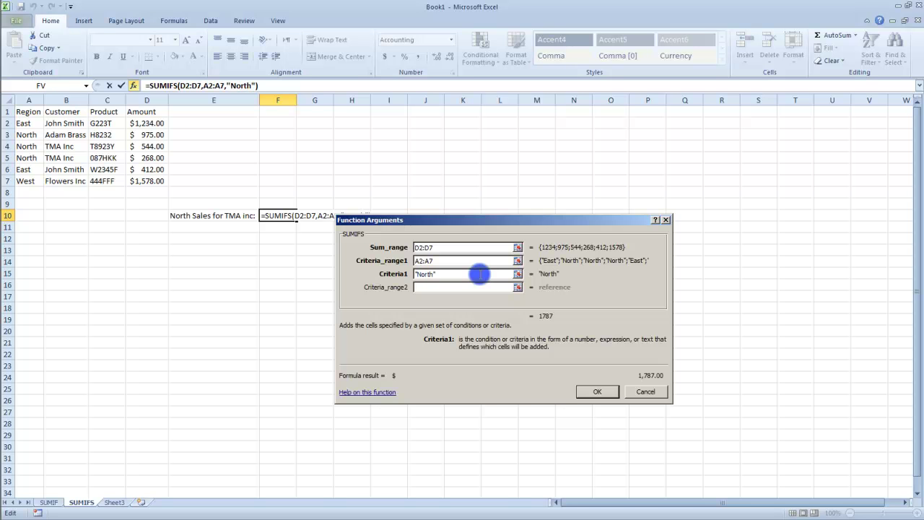
Add the customers B2:B7 as the second criteria range with the criterion "TMA Inc", and complete the F10 formula
click(476, 287)
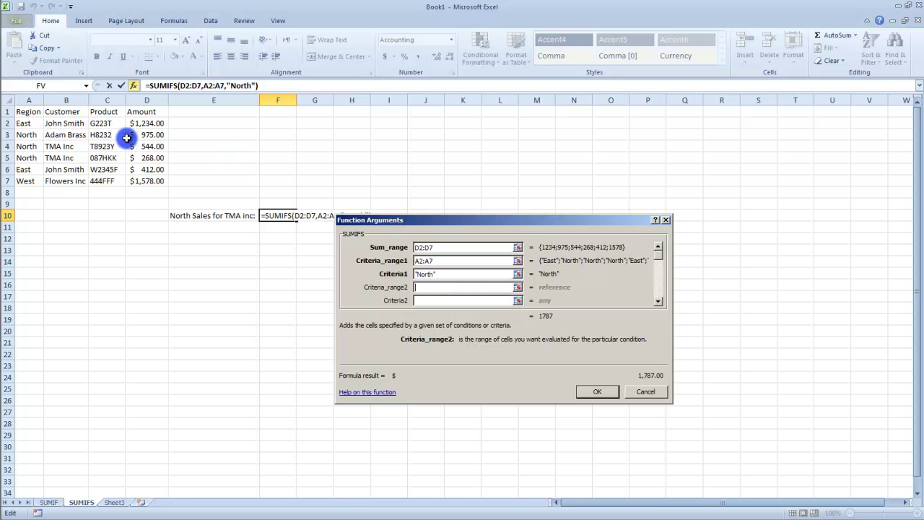
drag(74, 122, 72, 181)
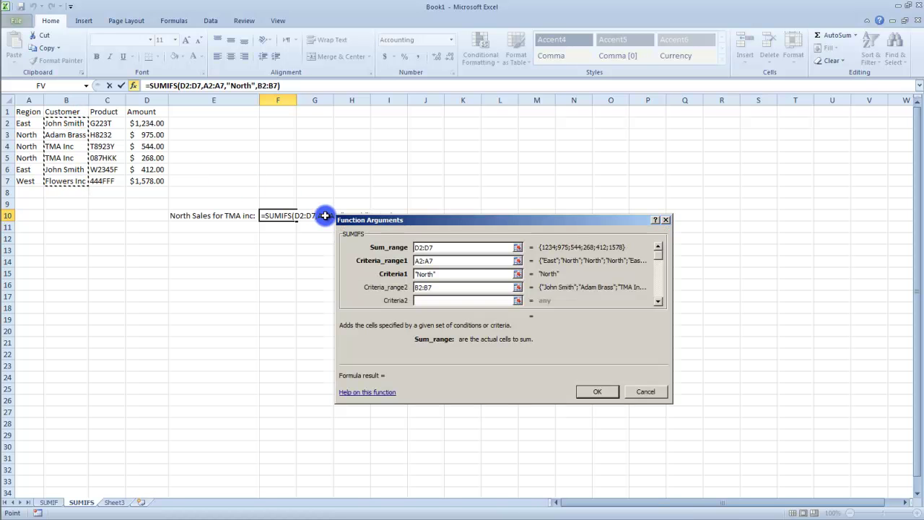
click(425, 301)
text(TMA IN)
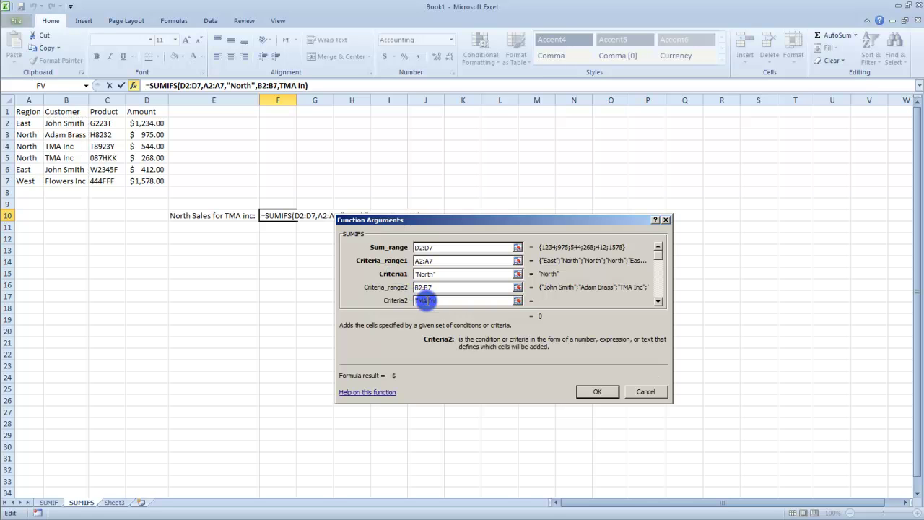
click(426, 301)
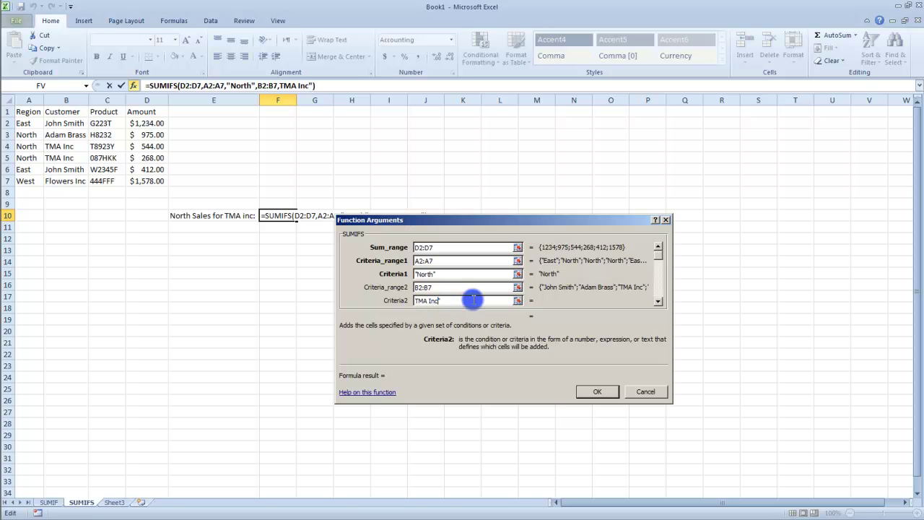
text(")
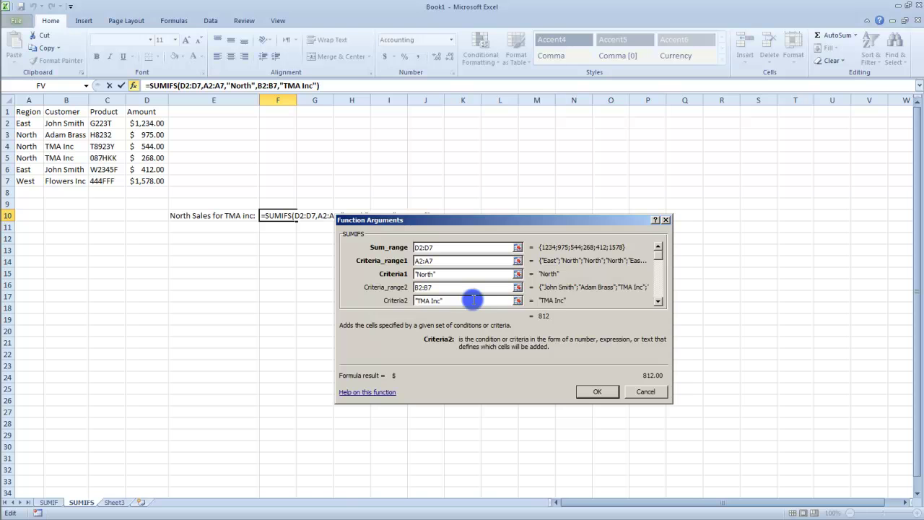
click(586, 392)
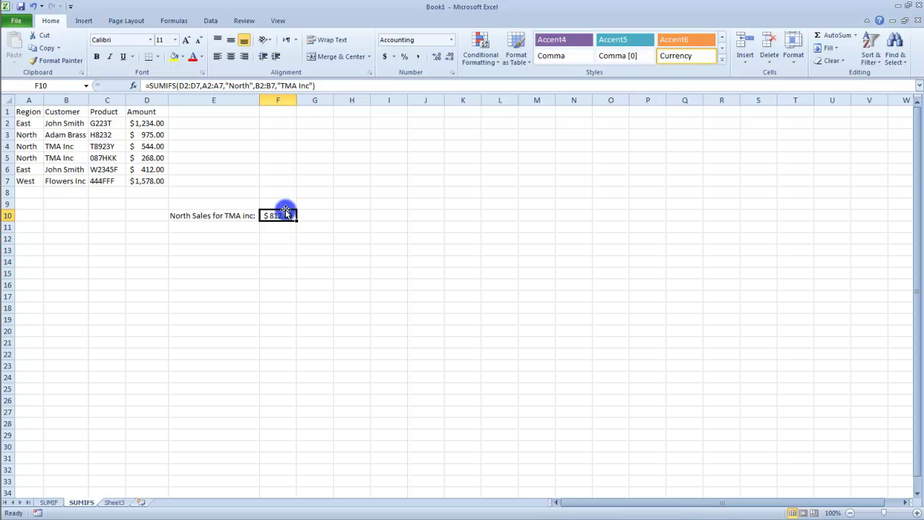
Cross-check the F10 result by summing the two North TMA Inc amounts D4:D5 with a SUM formula in cell E5
drag(28, 146, 84, 157)
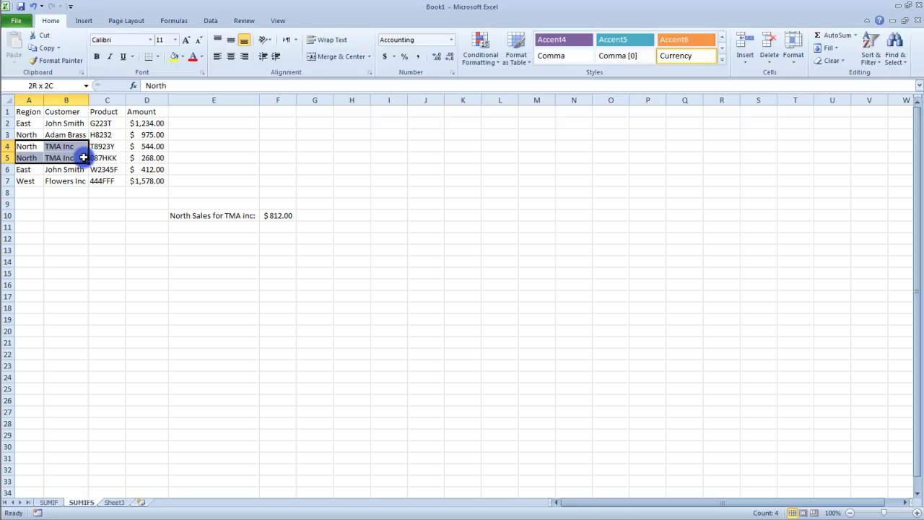
drag(137, 147, 170, 156)
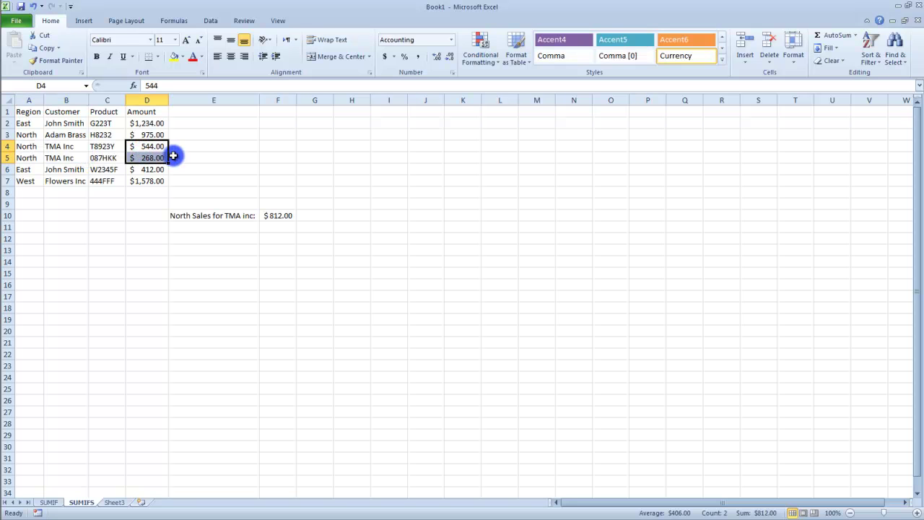
click(177, 154)
text(=SUM)
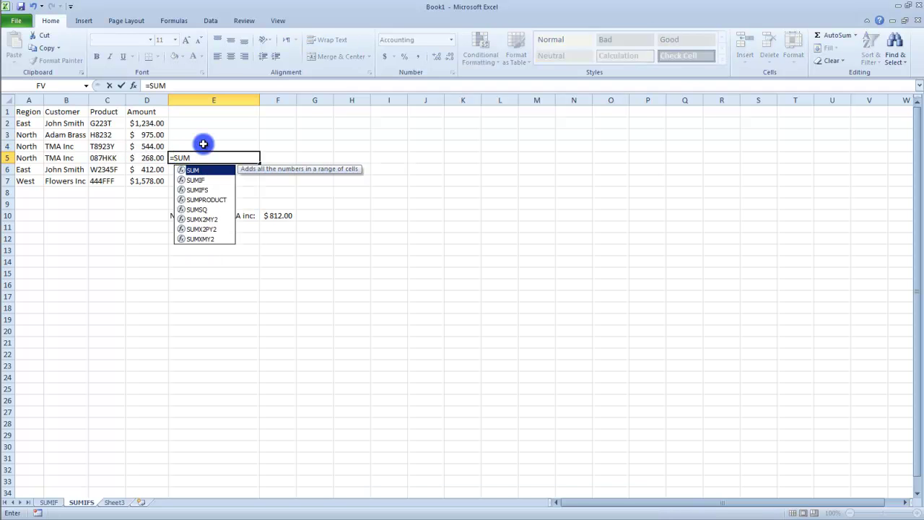
text(()
drag(158, 146, 156, 159)
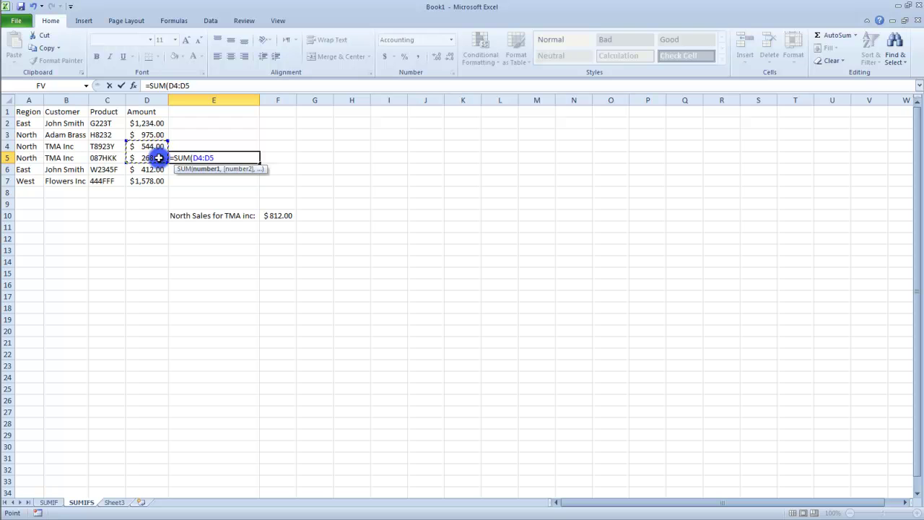
key(Return)
click(252, 154)
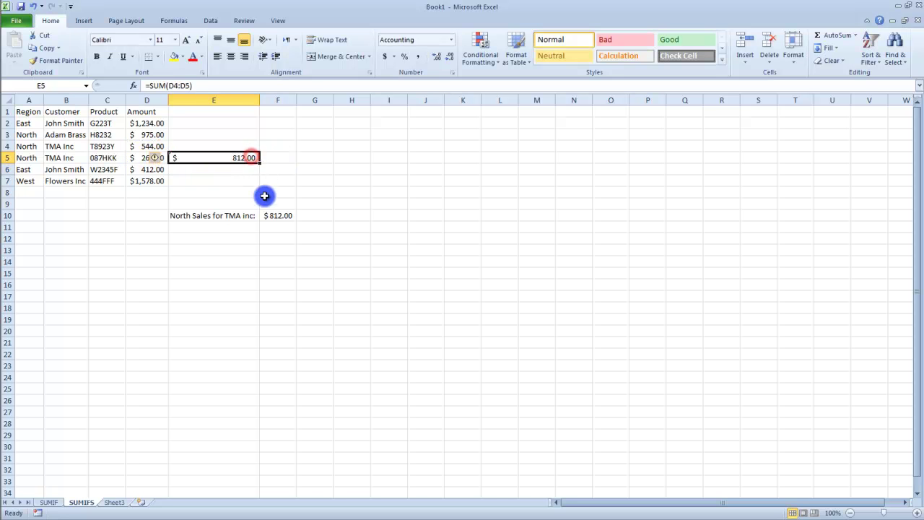
click(283, 222)
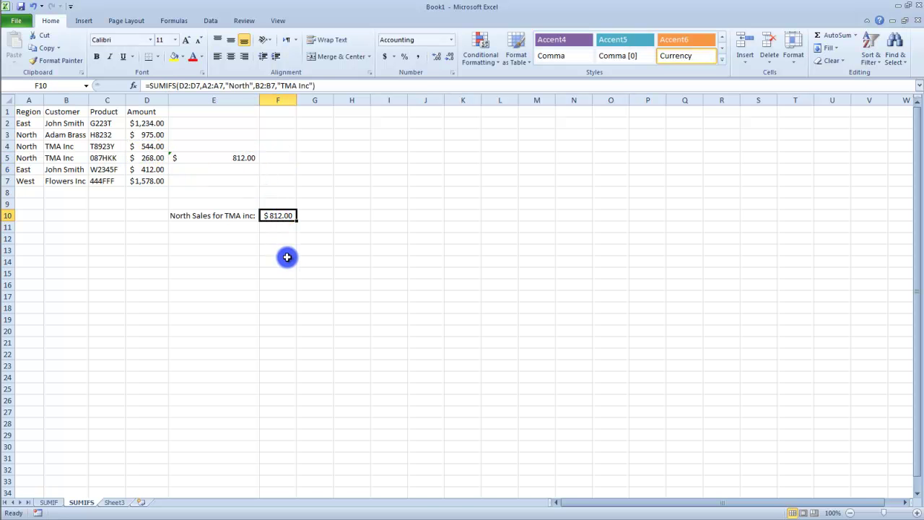